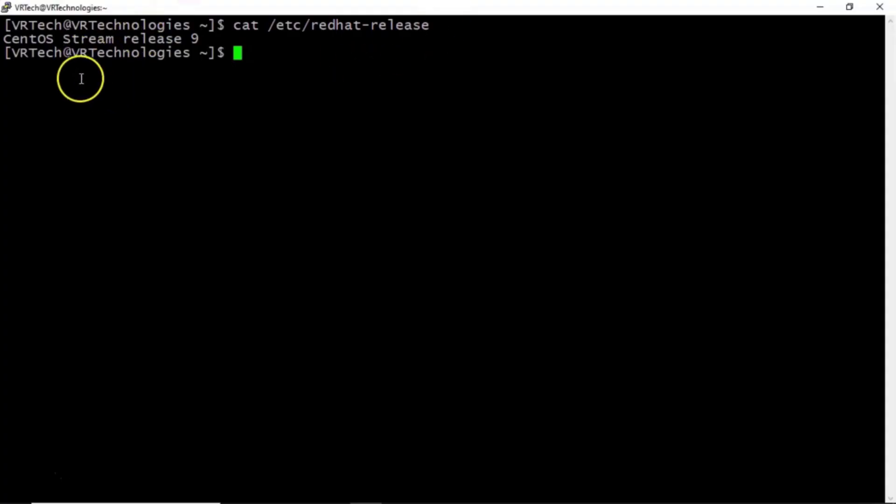
Switch to a root shell with sudo su - and run yum update, which finds nothing to do
{"action": "double_click", "coordinate": [42, 55]}
{"action": "left_click", "coordinate": [367, 66]}
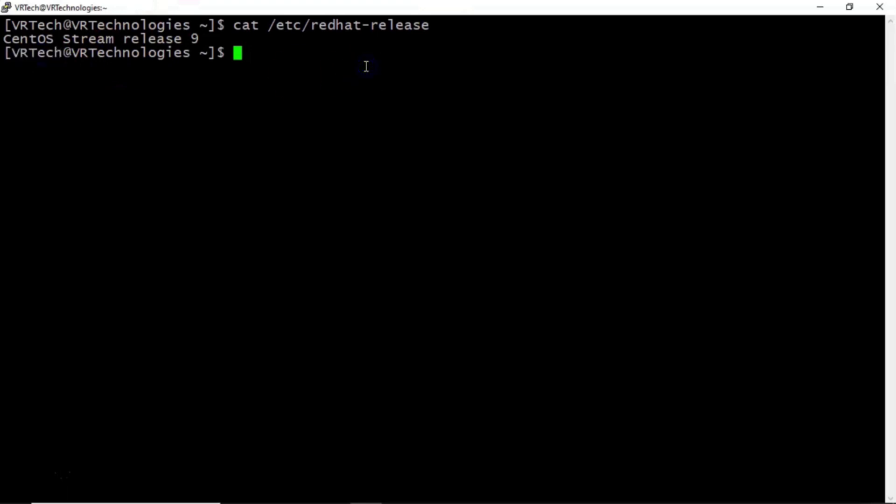
{"action": "type", "text": "sudo su -"}
{"action": "key", "text": "Return"}
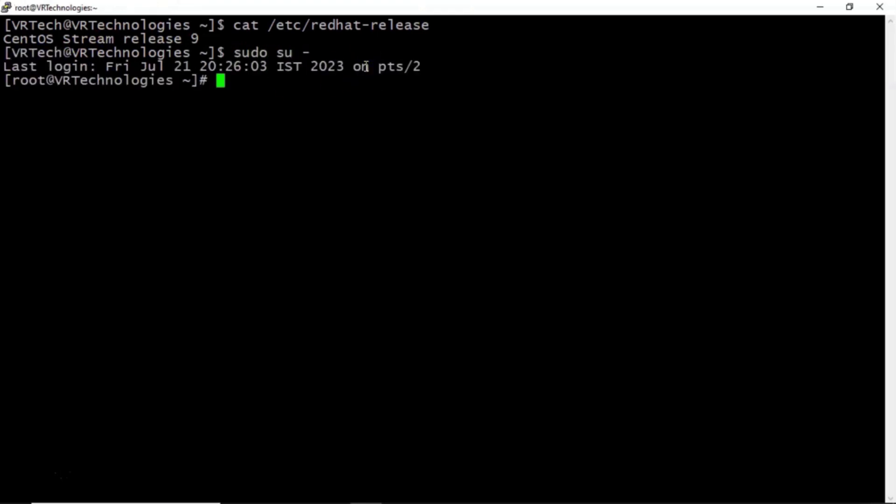
{"action": "type", "text": "yum up"}
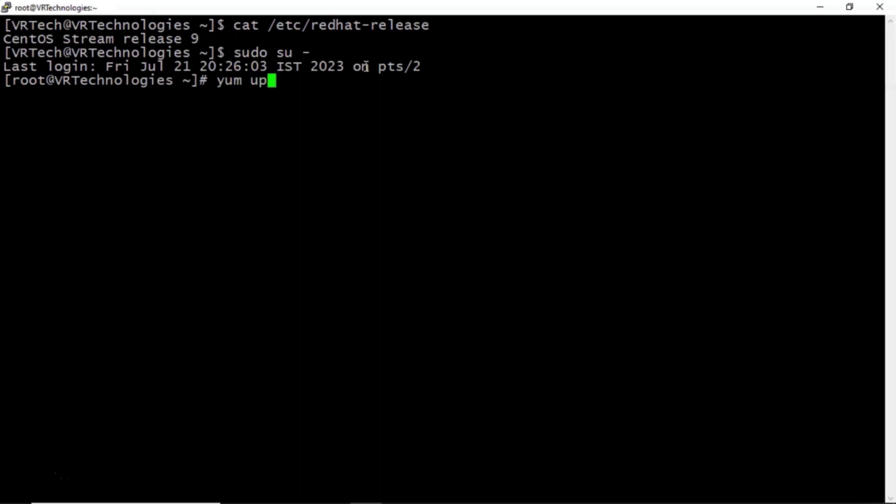
{"action": "type", "text": "date"}
{"action": "key", "text": "Return"}
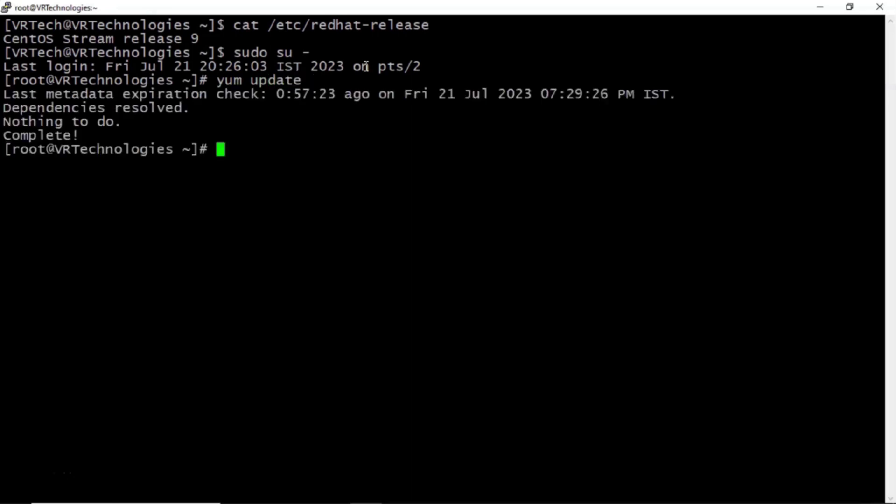
{"action": "type", "text": "yum install "}
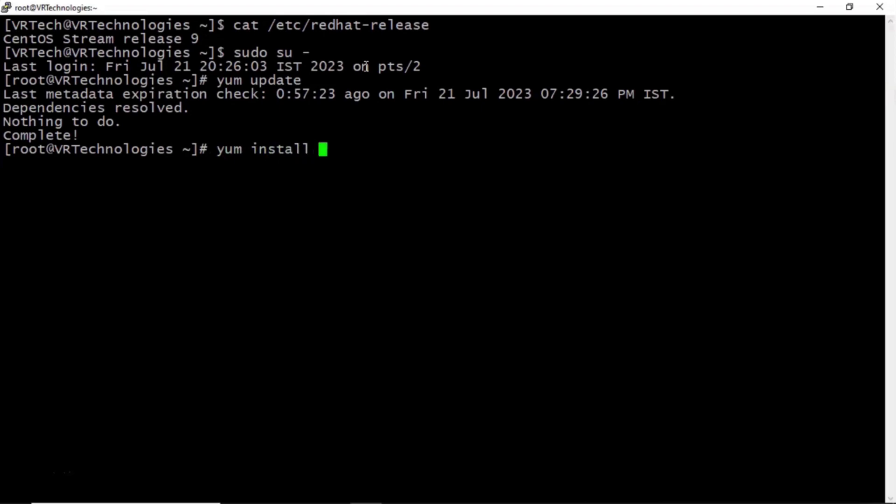
{"action": "type", "text": "jq"}
Install jq with its oniguruma dependency via yum, then confirm jq --version prints jq-1.6
{"action": "key", "text": "Return"}
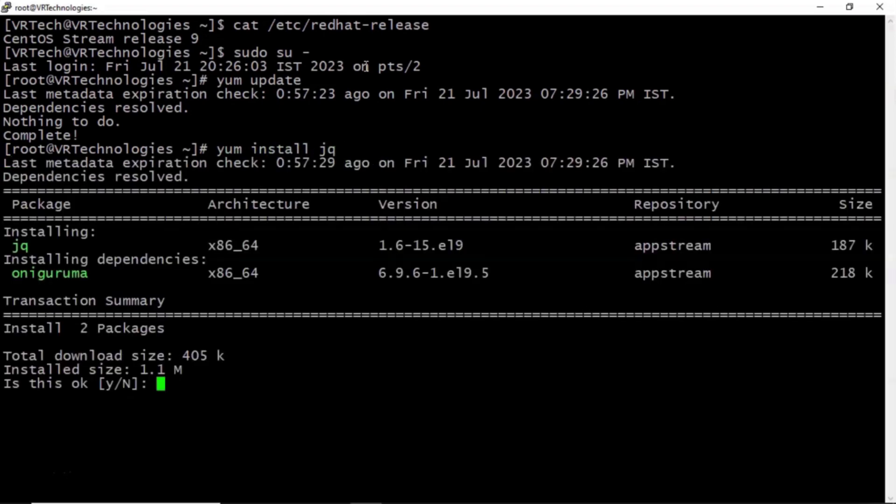
{"action": "type", "text": "y"}
{"action": "key", "text": "Return"}
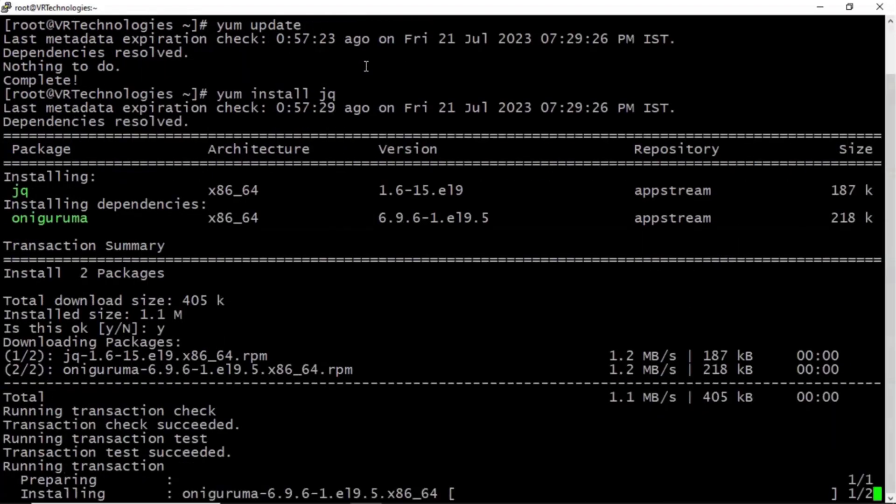
{"action": "key", "text": "alt+Tab"}
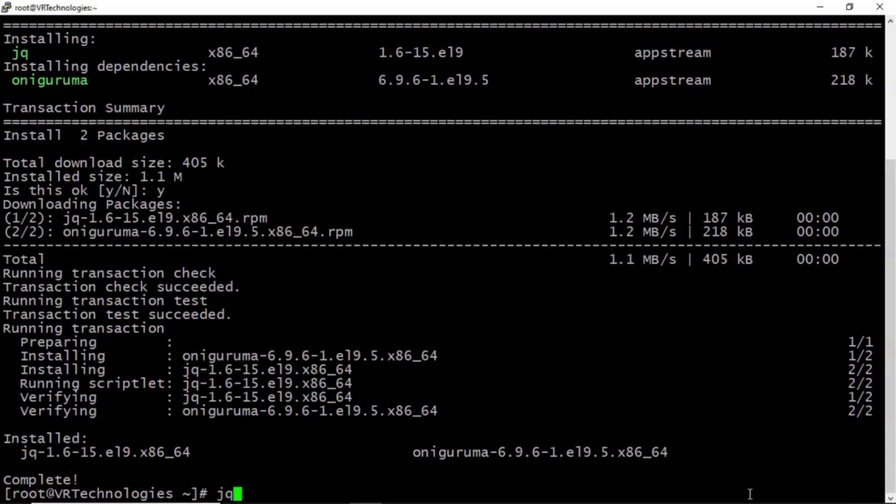
{"action": "type", "text": " --ve"}
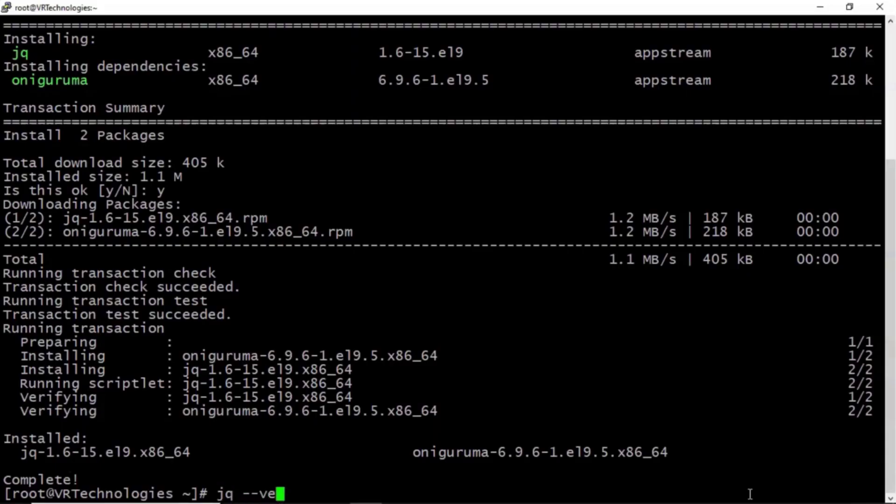
{"action": "type", "text": "rsion"}
{"action": "key", "text": "Return"}
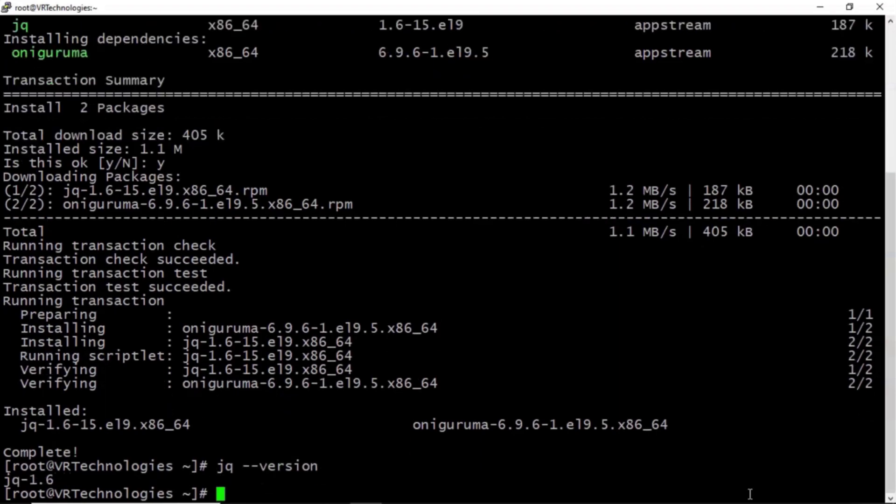